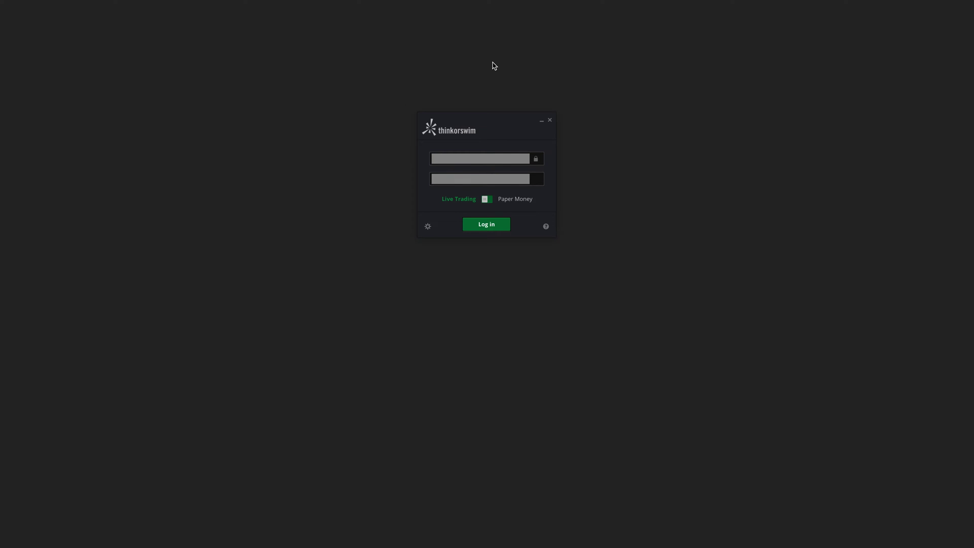
Set the login Memory usage to 1024 Mb minimum and 6144 Mb maximum, then save.
{"action": "mouse_move", "coordinate": [372, 289]}
{"action": "left_mouse_down"}
{"action": "mouse_move", "coordinate": [413, 278]}
{"action": "mouse_move", "coordinate": [427, 249]}
{"action": "mouse_move", "coordinate": [421, 254]}
{"action": "mouse_move", "coordinate": [433, 256]}
{"action": "left_mouse_up"}
{"action": "left_click", "coordinate": [427, 227]}
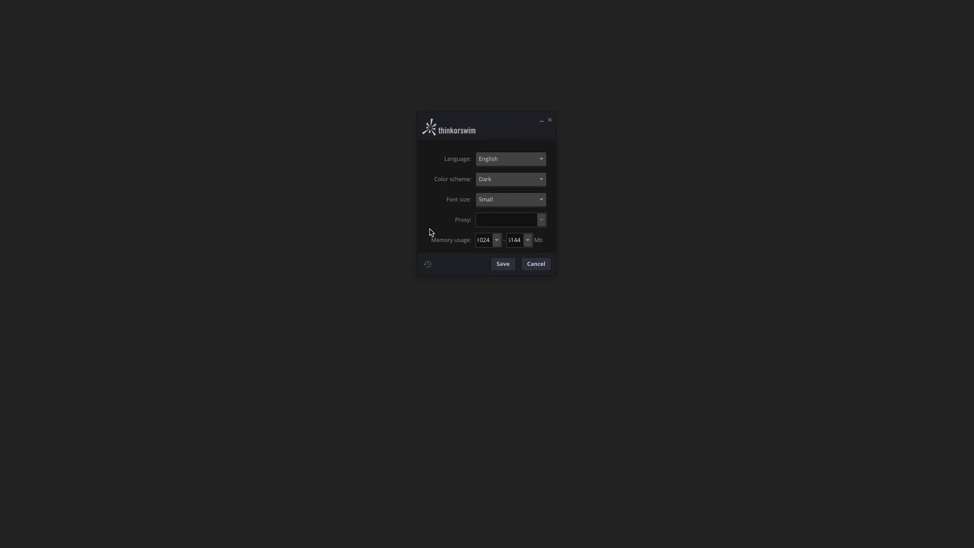
{"action": "left_click_drag", "start_coordinate": [431, 248], "coordinate": [468, 248]}
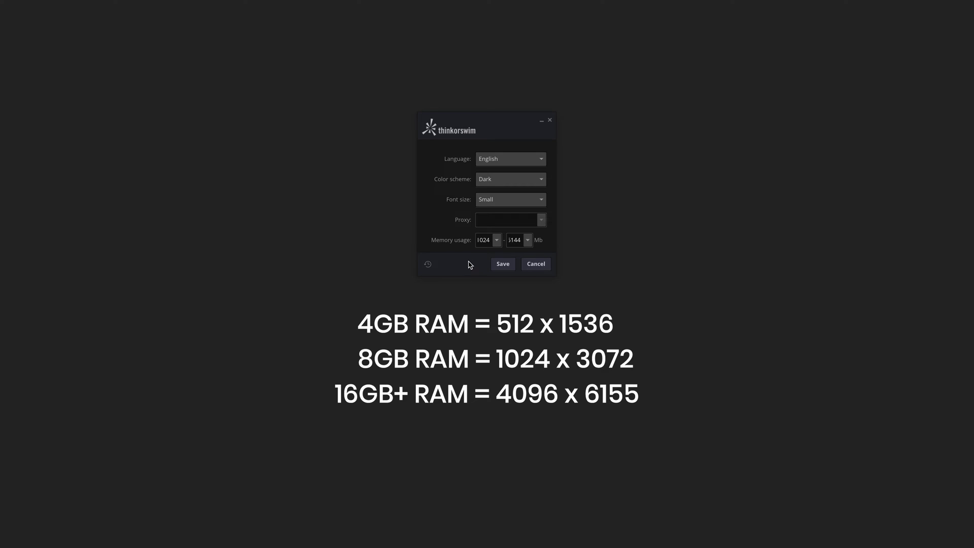
{"action": "left_click", "coordinate": [497, 241]}
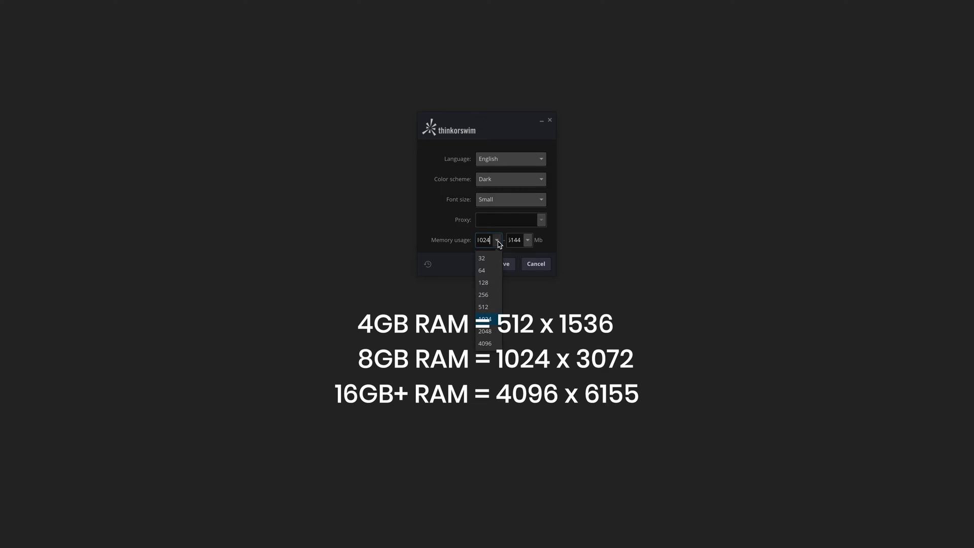
{"action": "left_click", "coordinate": [527, 240]}
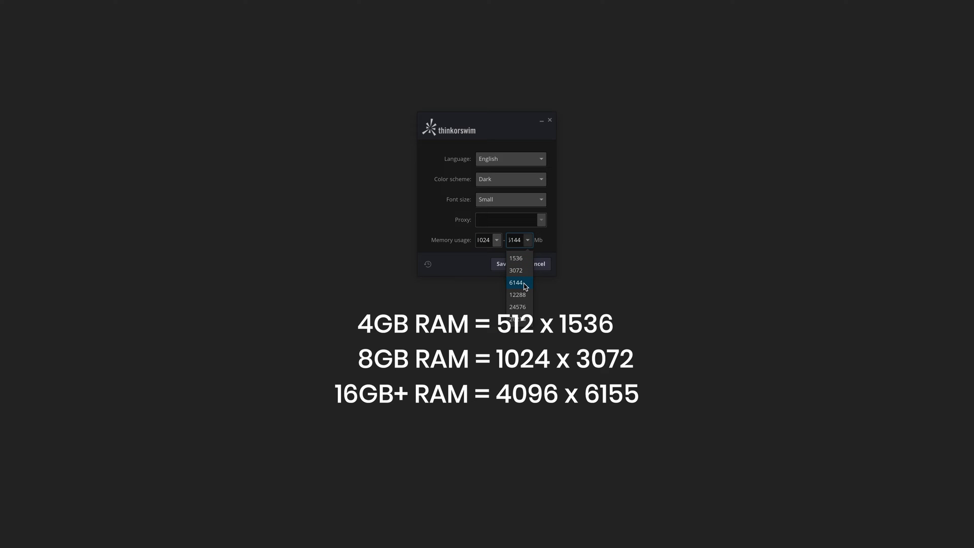
{"action": "left_click", "coordinate": [548, 245]}
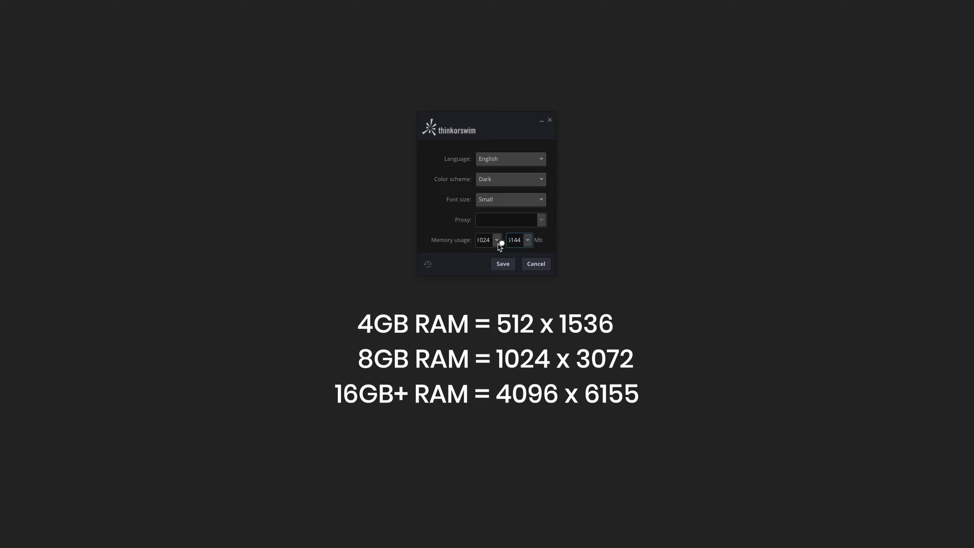
{"action": "left_click_drag", "start_coordinate": [431, 249], "coordinate": [469, 249]}
{"action": "left_click", "coordinate": [452, 264]}
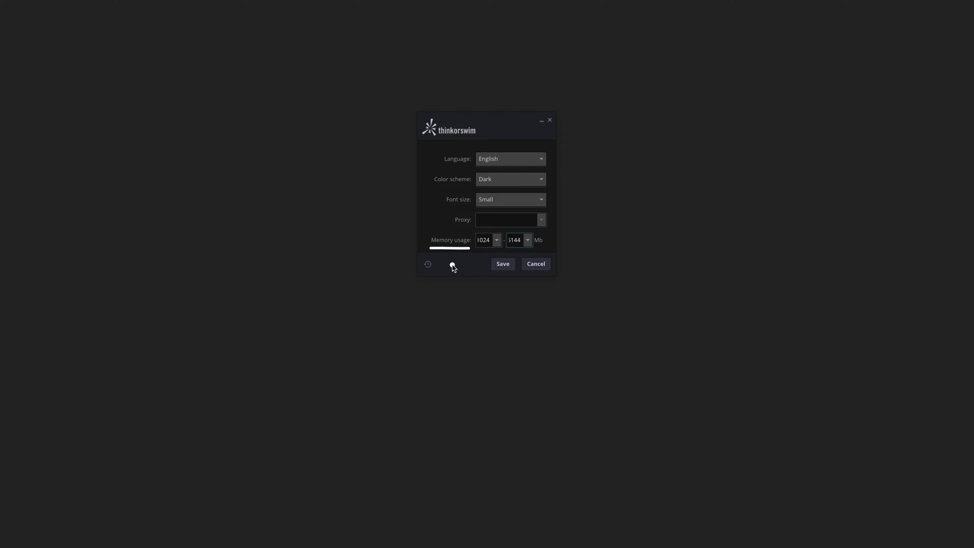
{"action": "left_click", "coordinate": [500, 264]}
Log in to thinkorswim, then bring up the Setup menu at the top right of the main window.
{"action": "left_click", "coordinate": [497, 228]}
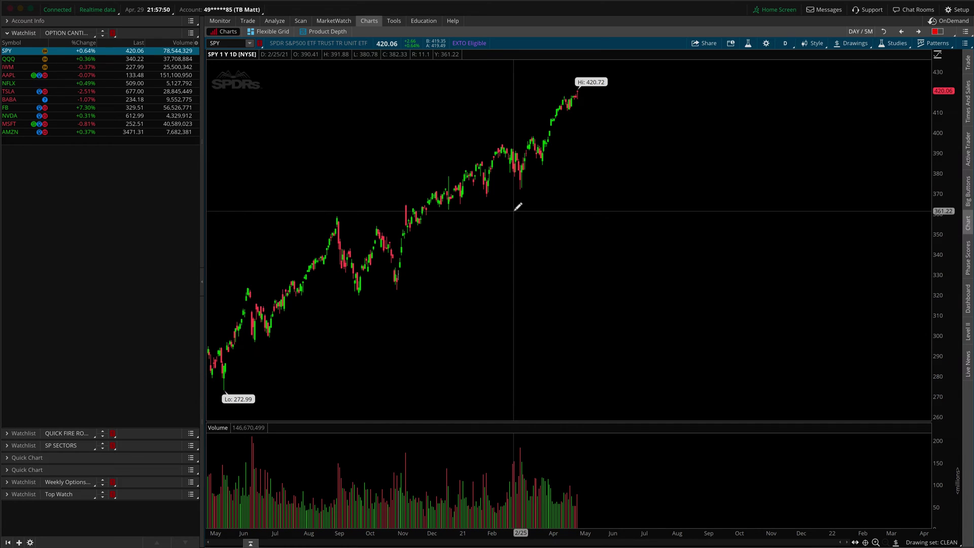
{"action": "key", "text": "alt"}
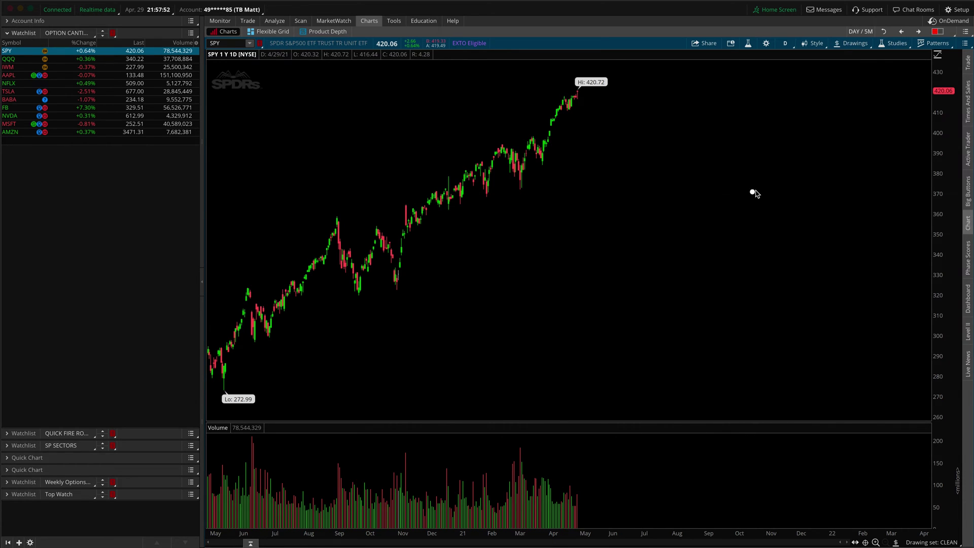
{"action": "left_click", "coordinate": [855, 160]}
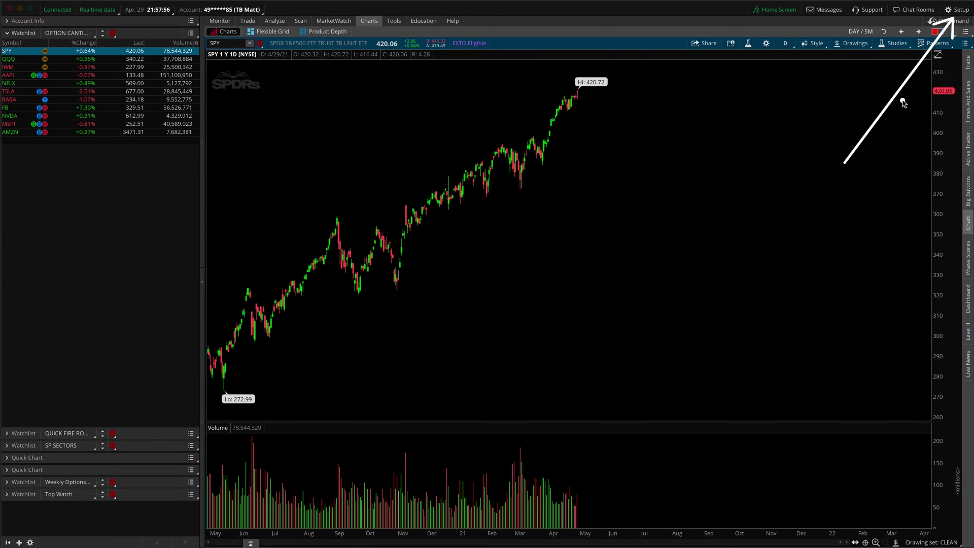
{"action": "left_click", "coordinate": [955, 11]}
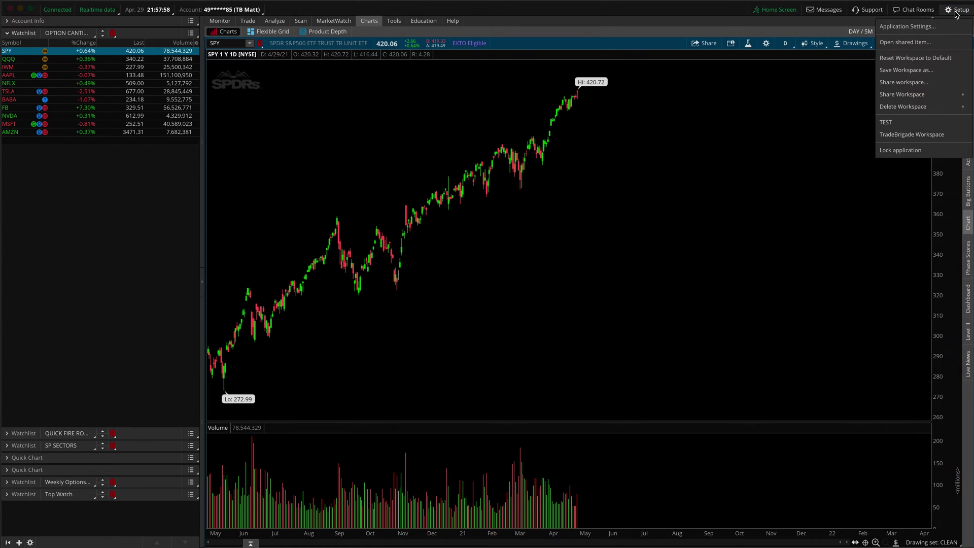
In Application Settings under General > System, keep Quote speed at Real-time (no delay) and apply.
{"action": "left_click", "coordinate": [906, 27]}
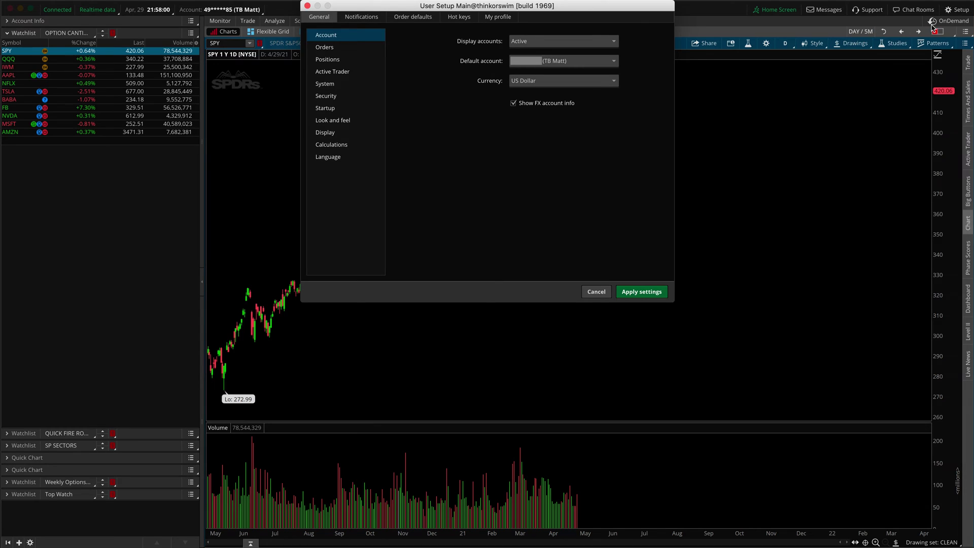
{"action": "left_click_drag", "start_coordinate": [490, 139], "coordinate": [345, 85]}
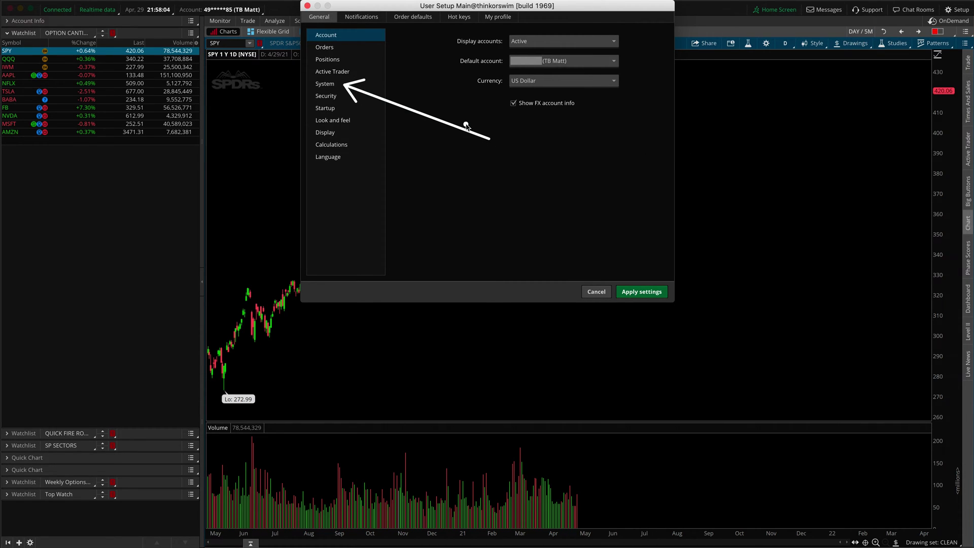
{"action": "left_click", "coordinate": [344, 84]}
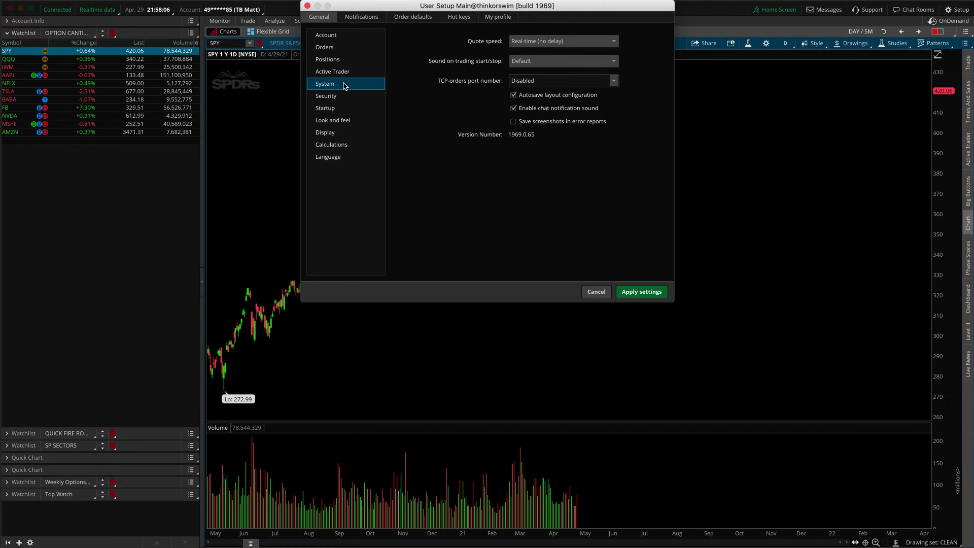
{"action": "left_click_drag", "start_coordinate": [442, 29], "coordinate": [620, 52]}
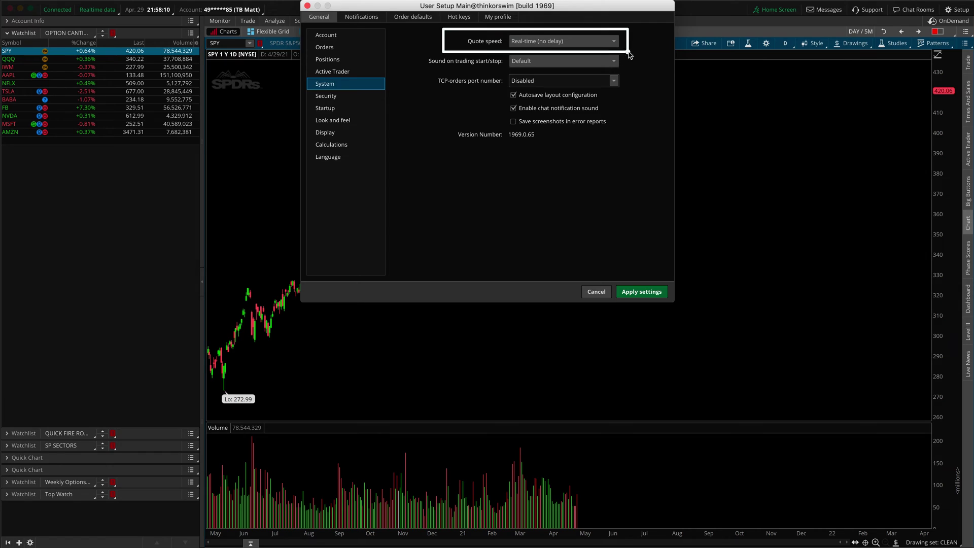
{"action": "left_click", "coordinate": [611, 45]}
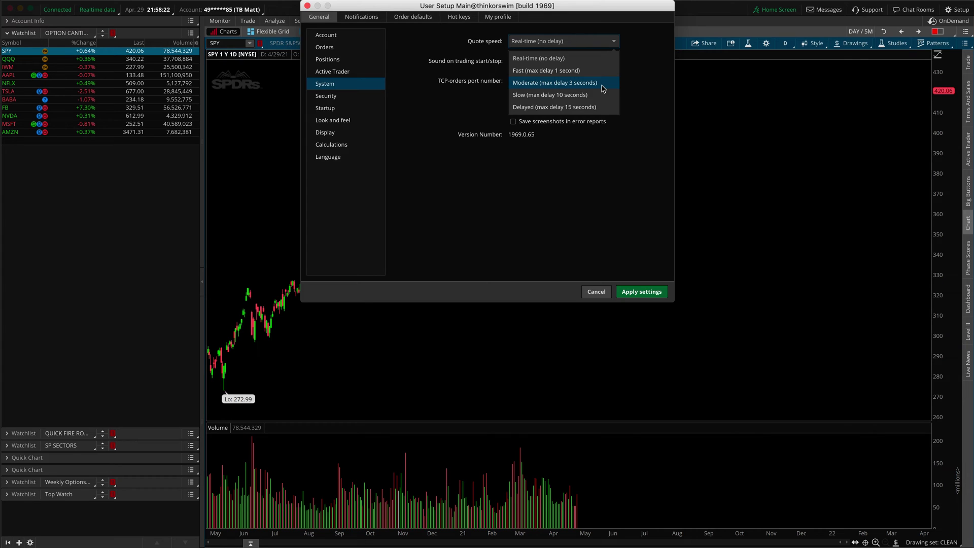
{"action": "left_click", "coordinate": [580, 62]}
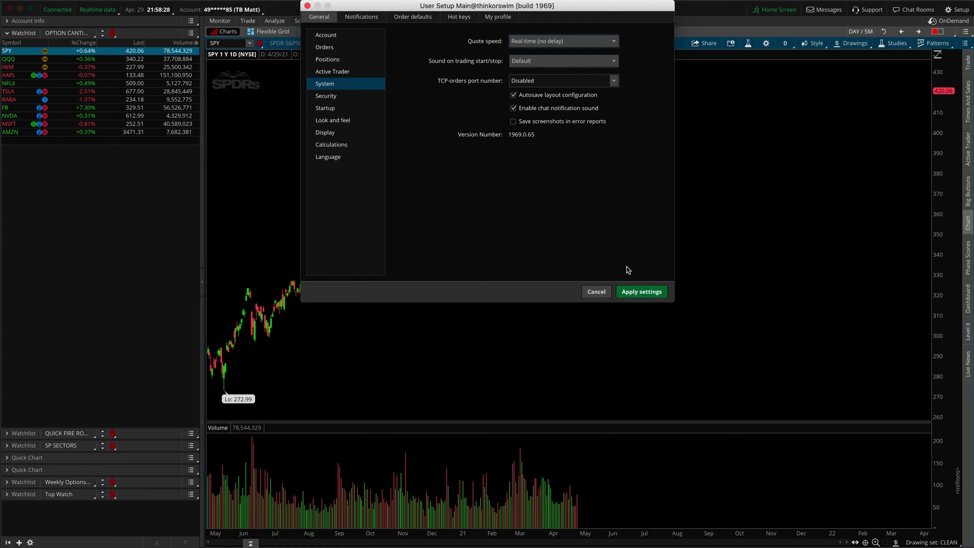
{"action": "left_click", "coordinate": [641, 292]}
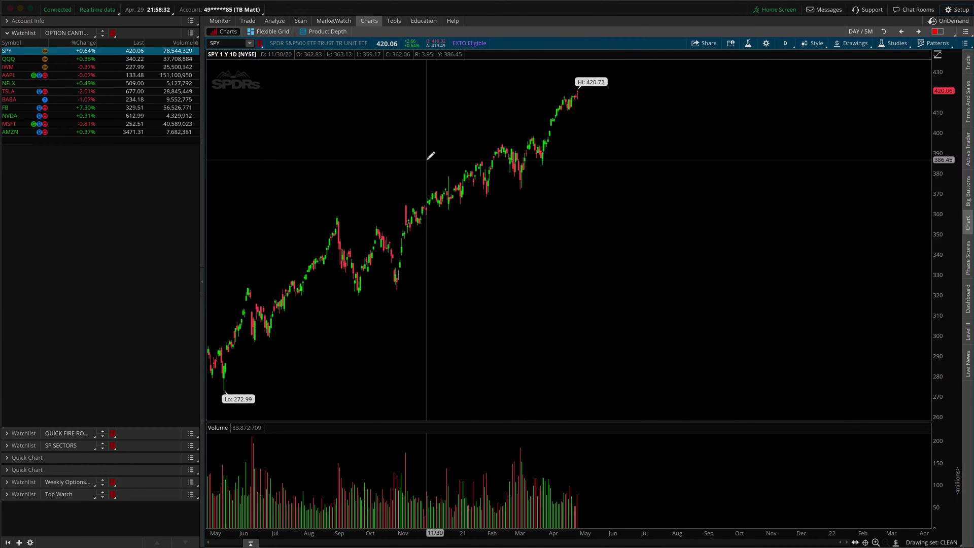
{"action": "left_click", "coordinate": [248, 21]}
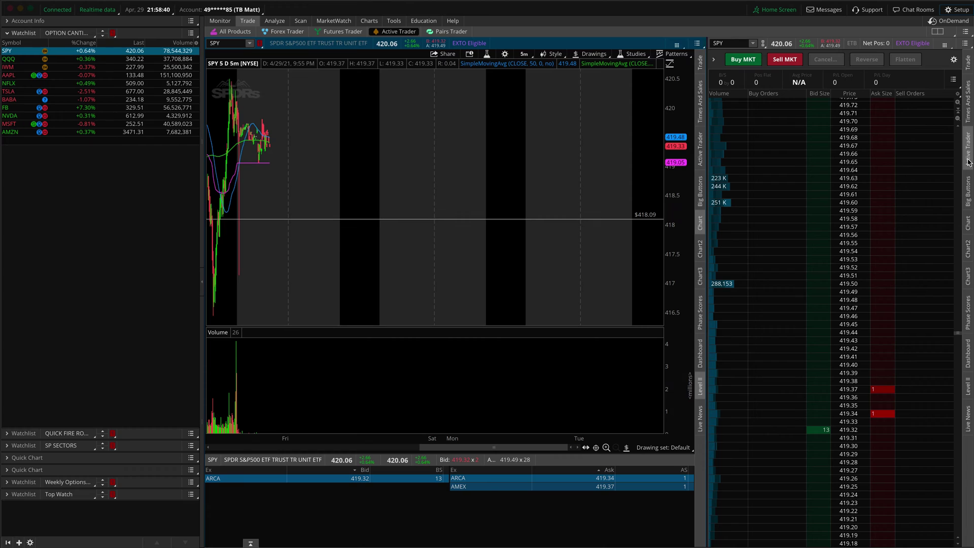
{"action": "left_click", "coordinate": [729, 43]}
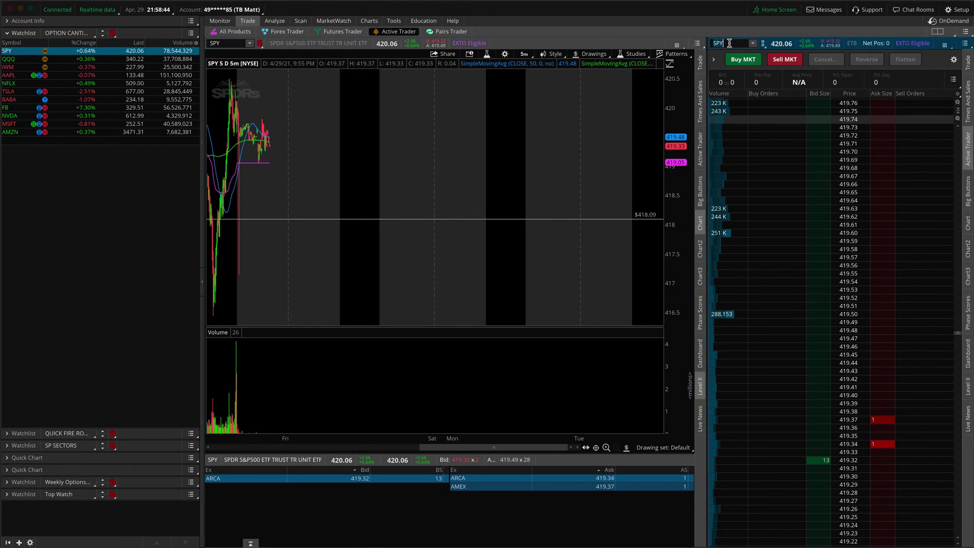
{"action": "type", "text": ".SPY210430C418"}
{"action": "key", "text": "Return"}
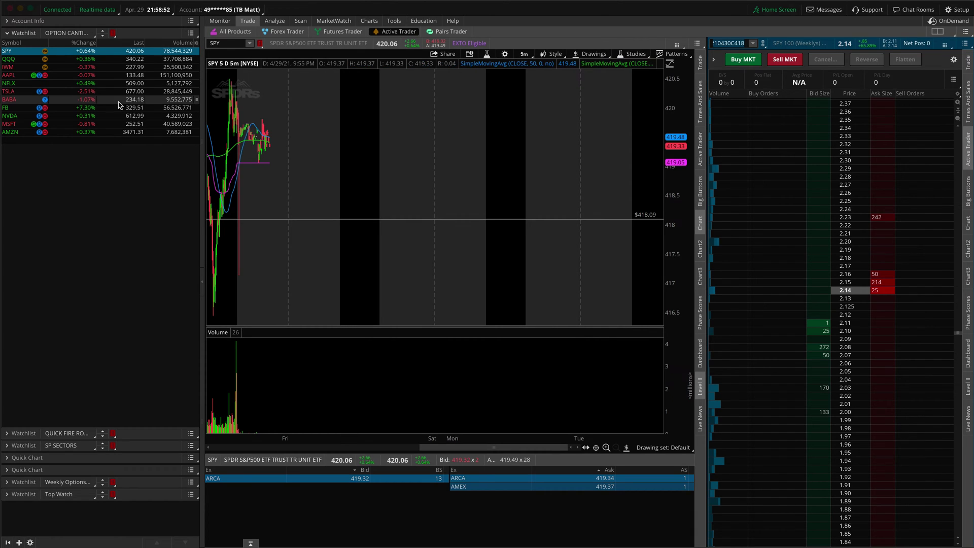
{"action": "type", "text": "SPY"}
{"action": "key", "text": "Return"}
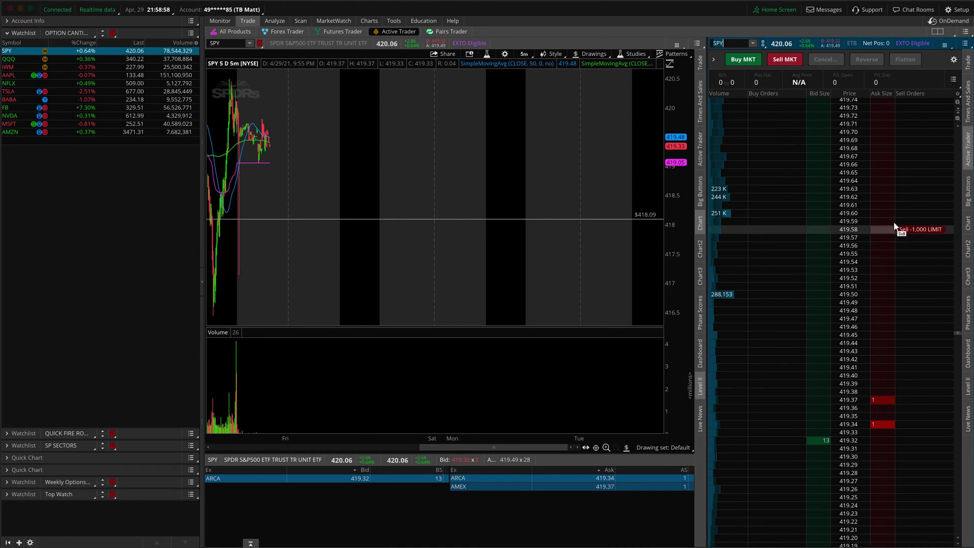
Use a single-cell grid with the Active Trader ladder beside the SPY chart, zoomed to the latest session.
{"action": "left_click", "coordinate": [937, 32]}
{"action": "left_click", "coordinate": [885, 47]}
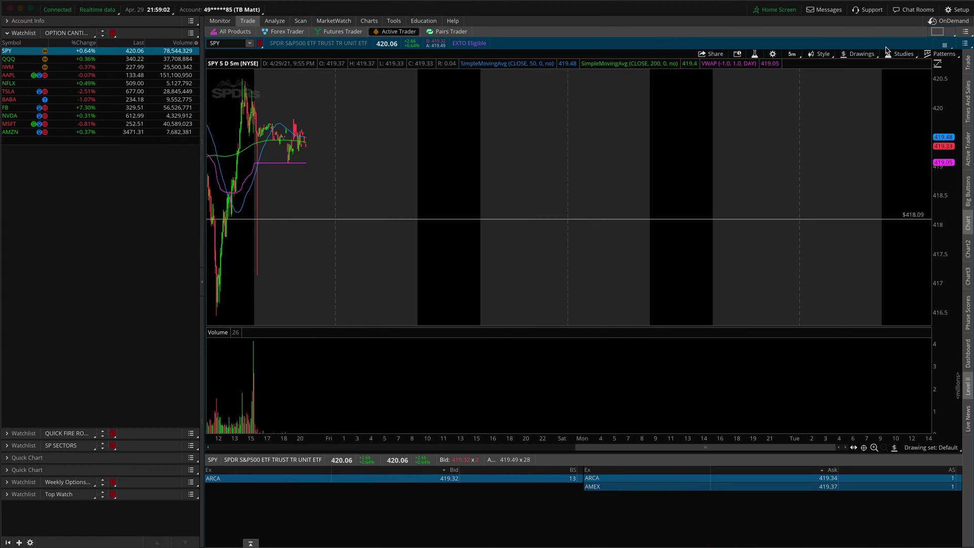
{"action": "left_click", "coordinate": [968, 149]}
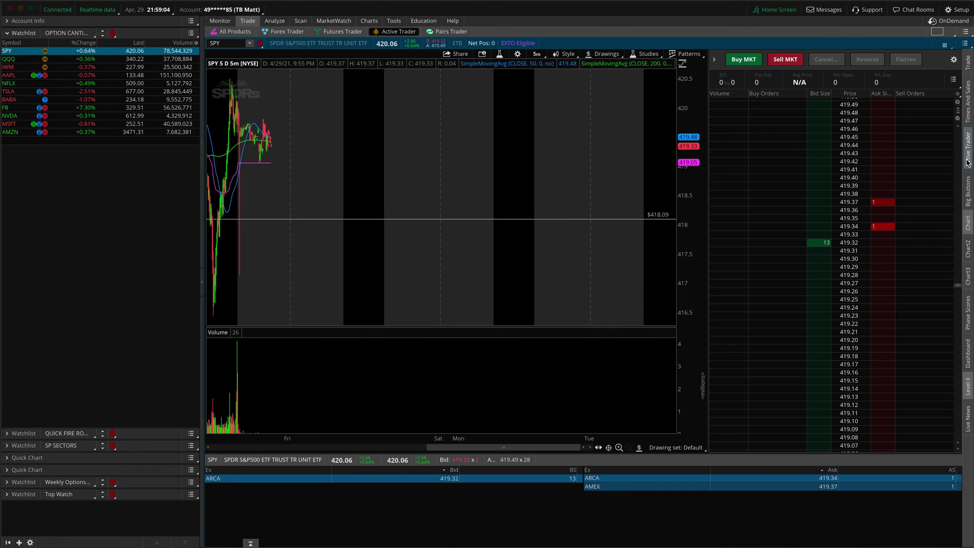
{"action": "scroll", "coordinate": [452, 254], "scroll_direction": "up", "scroll_amount": 3}
{"action": "left_click_drag", "start_coordinate": [406, 250], "coordinate": [209, 237]}
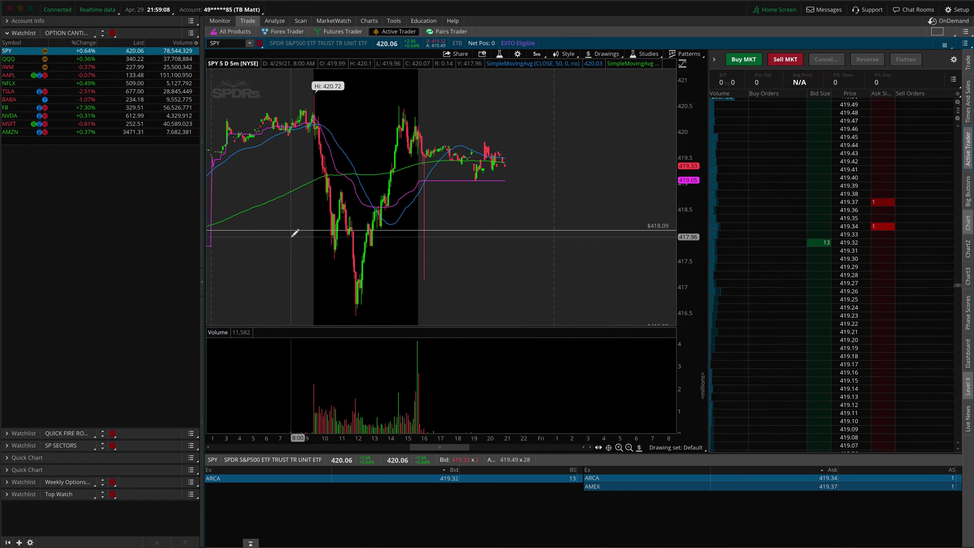
{"action": "left_click_drag", "start_coordinate": [207, 39], "coordinate": [706, 452]}
{"action": "left_click_drag", "start_coordinate": [707, 36], "coordinate": [962, 455]}
{"action": "mouse_move", "coordinate": [206, 454]}
{"action": "left_mouse_down"}
{"action": "mouse_move", "coordinate": [615, 528]}
{"action": "mouse_move", "coordinate": [963, 546]}
{"action": "left_mouse_up"}
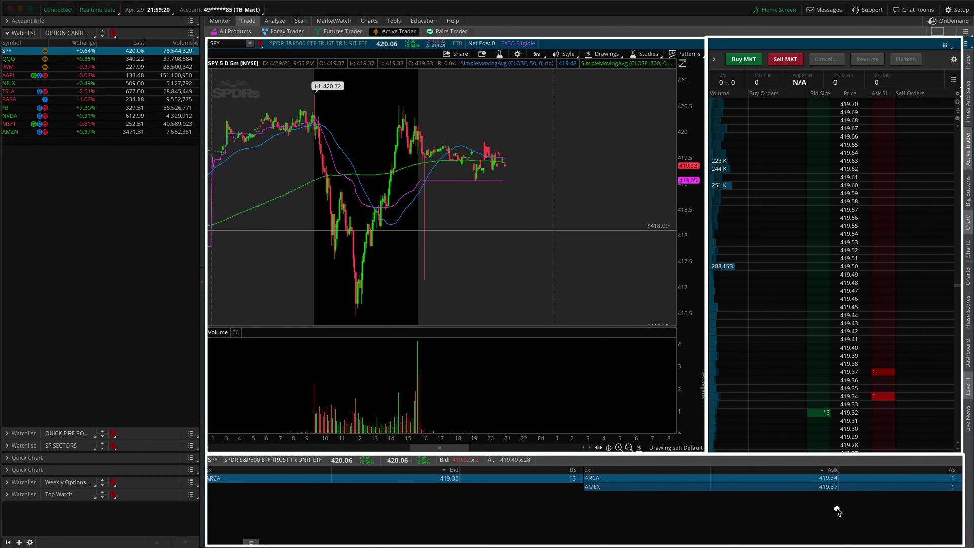
{"action": "key", "text": "Escape"}
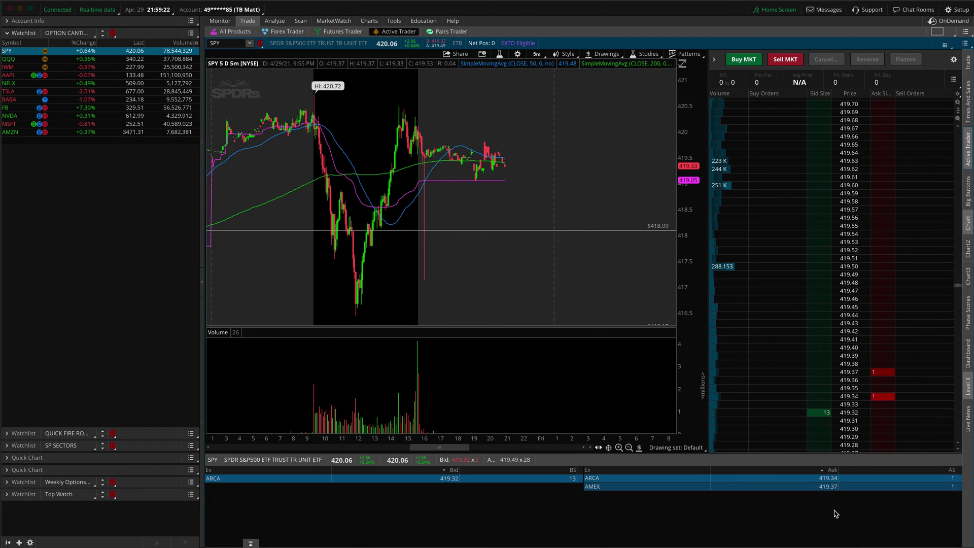
Split the Trade page into a second panel and load SPY into its ladder.
{"action": "left_click", "coordinate": [933, 32]}
{"action": "left_click", "coordinate": [901, 48]}
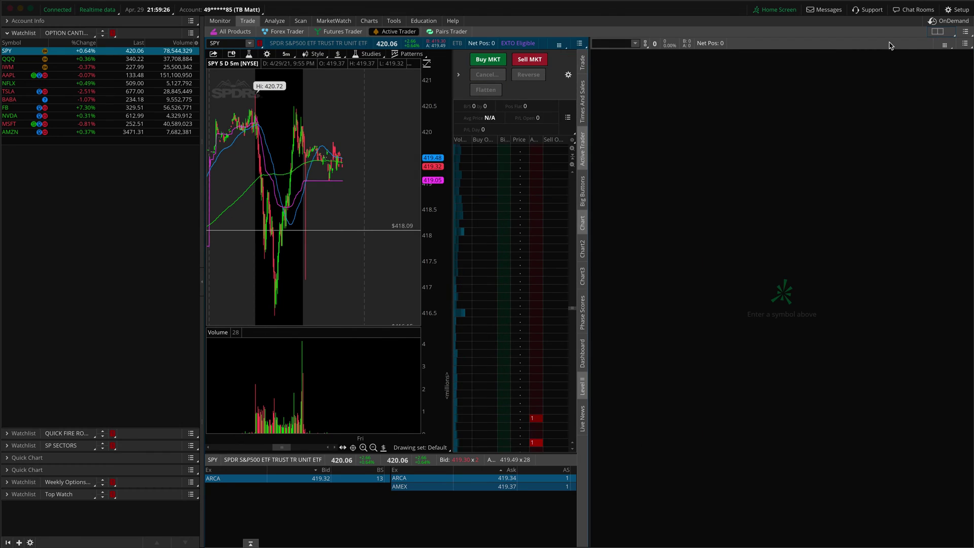
{"action": "left_click", "coordinate": [607, 43]}
{"action": "type", "text": "SPY"}
{"action": "key", "text": "Return"}
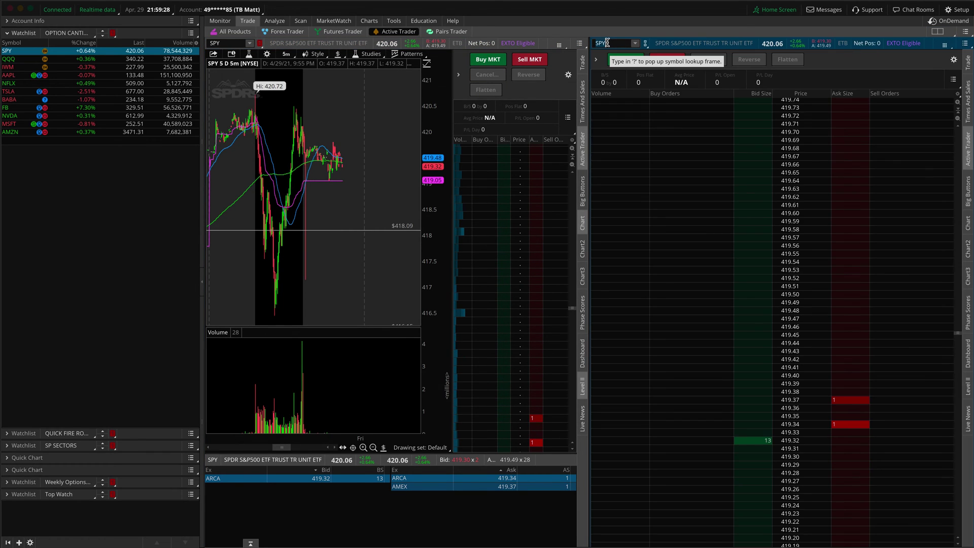
Widen the chart, hide the duplicate ladder, and load .SPY210430C418 into the new ladder.
{"action": "left_click_drag", "start_coordinate": [587, 129], "coordinate": [692, 135]}
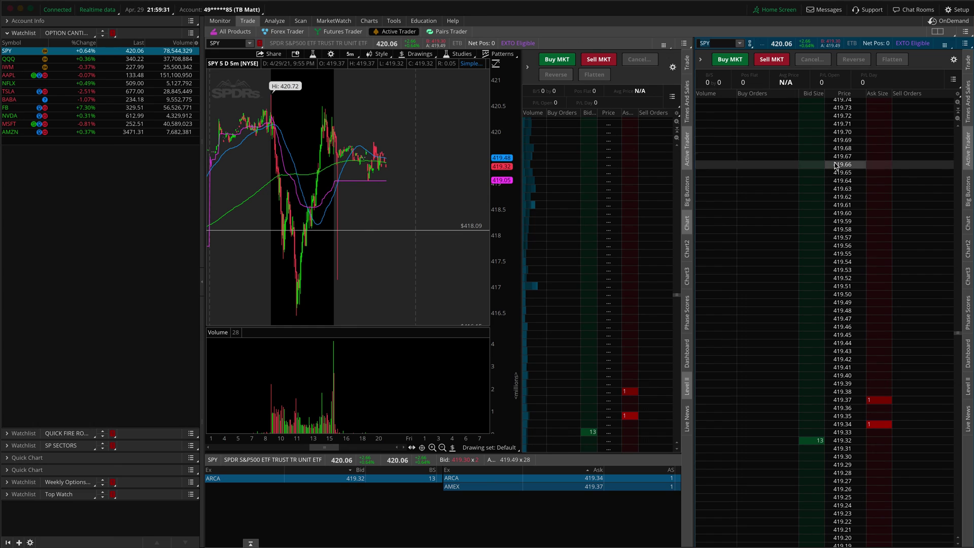
{"action": "left_click", "coordinate": [687, 154]}
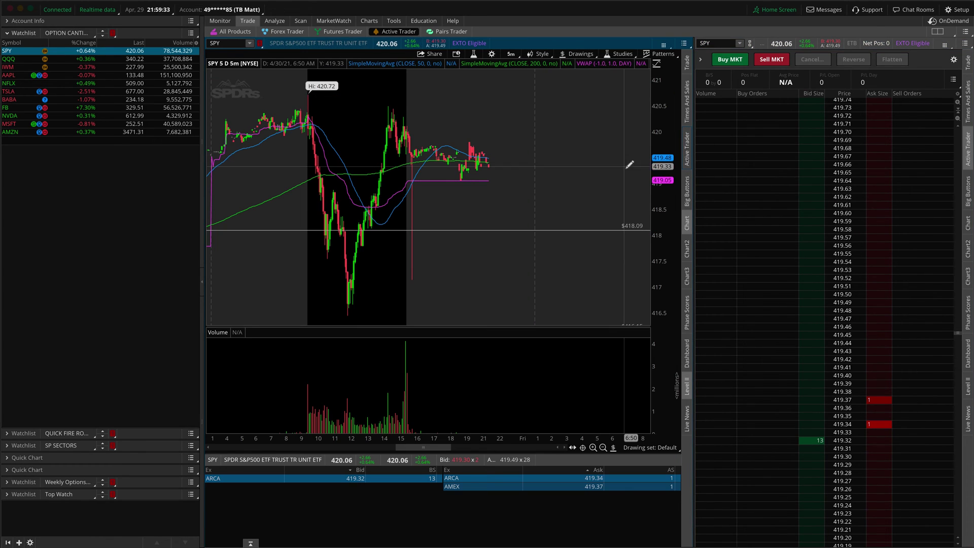
{"action": "left_click", "coordinate": [724, 43]}
{"action": "type", "text": ".SPY210430C418"}
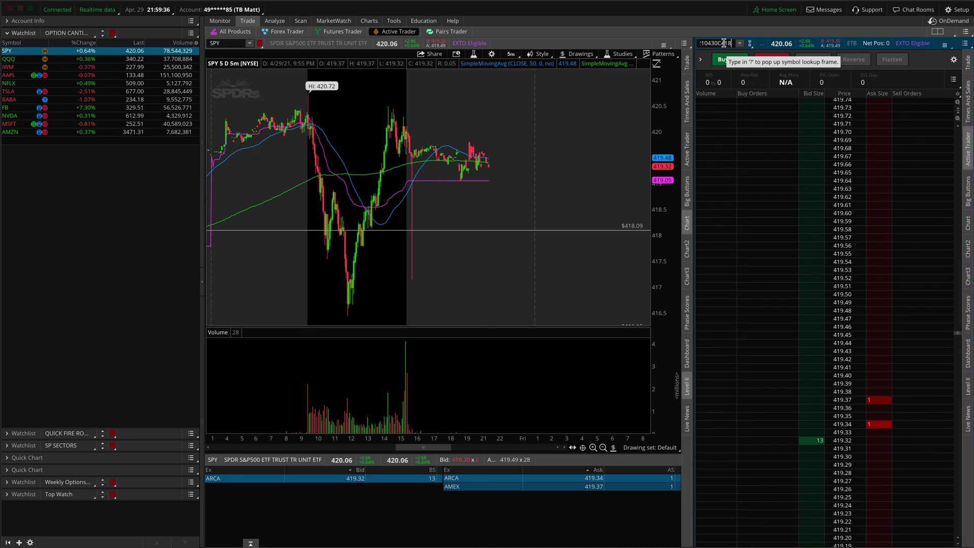
{"action": "key", "text": "Return"}
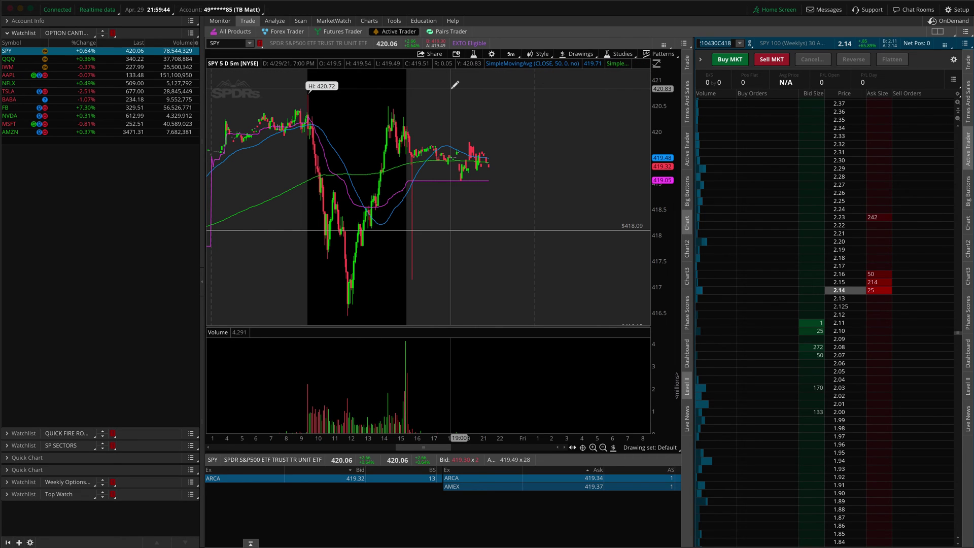
Open Help > System to see total, used and free memory and data throughput.
{"action": "left_click", "coordinate": [455, 21]}
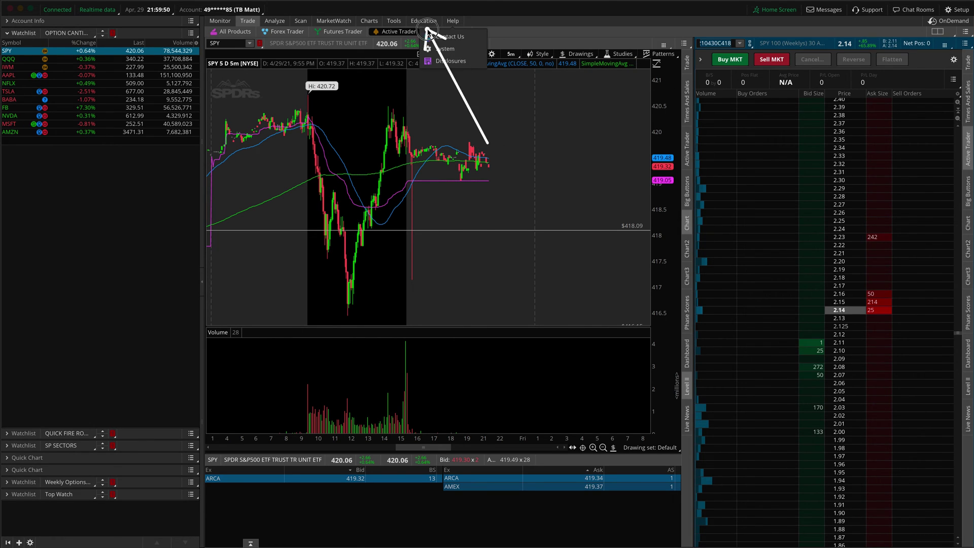
{"action": "left_click", "coordinate": [448, 50]}
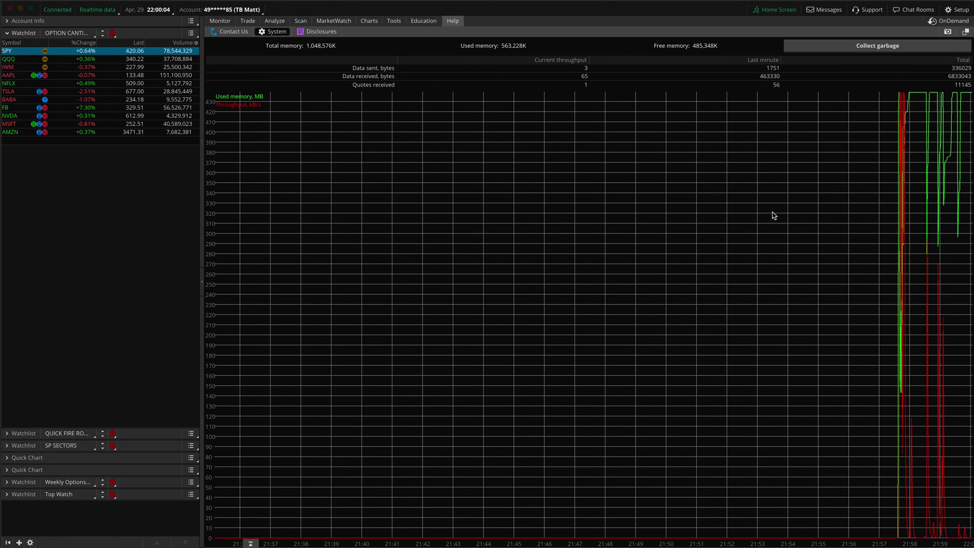
Collect garbage on the System page, lowering used memory to 234,065K.
{"action": "left_click_drag", "start_coordinate": [643, 36], "coordinate": [728, 55]}
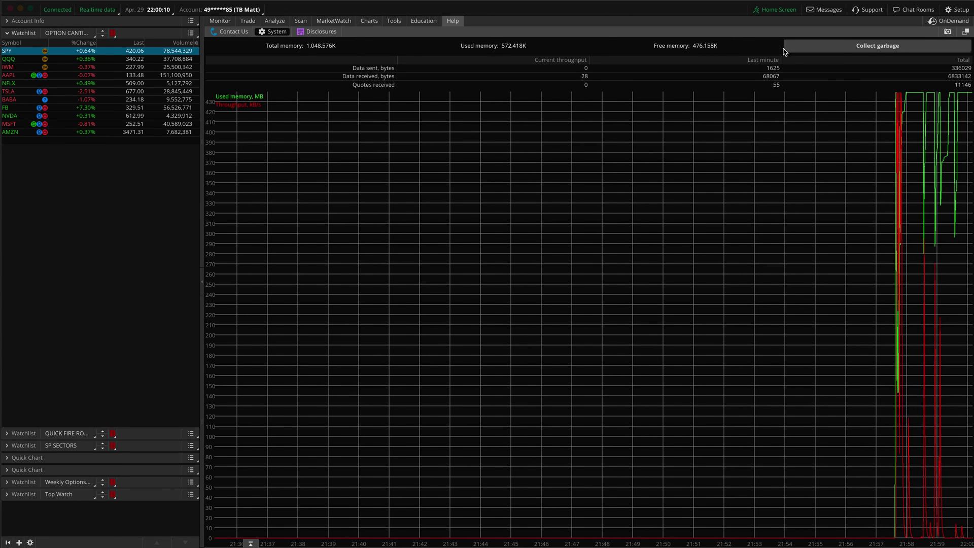
{"action": "left_click", "coordinate": [828, 48]}
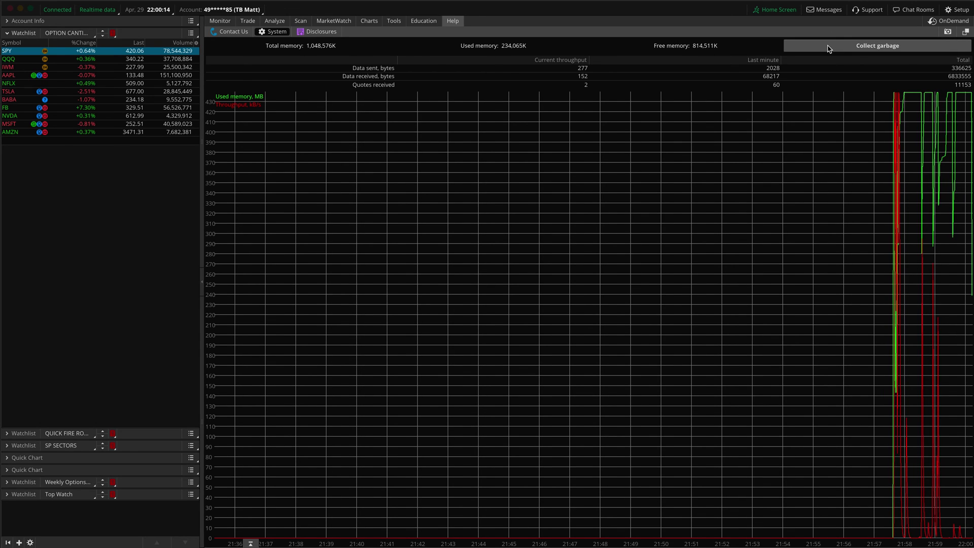